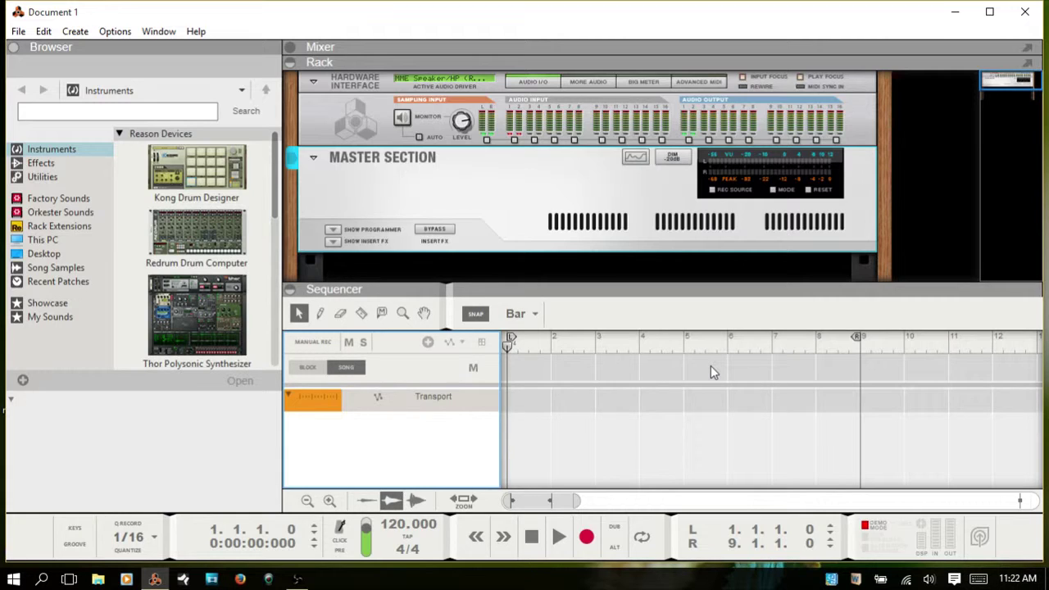
- Expand the rack with F7, then add Kong Drum Designer and a Redrum Drum Computer below it
{"action": "key", "text": "F7"}
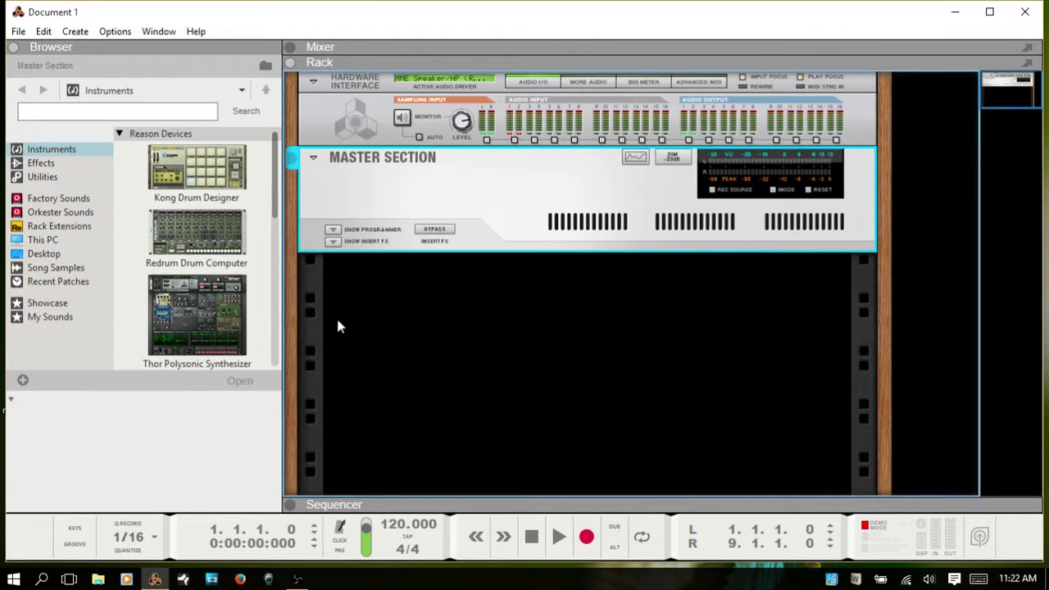
{"action": "mouse_move", "coordinate": [177, 163]}
{"action": "left_mouse_down"}
{"action": "mouse_move", "coordinate": [443, 342]}
{"action": "mouse_move", "coordinate": [511, 289]}
{"action": "left_mouse_up"}
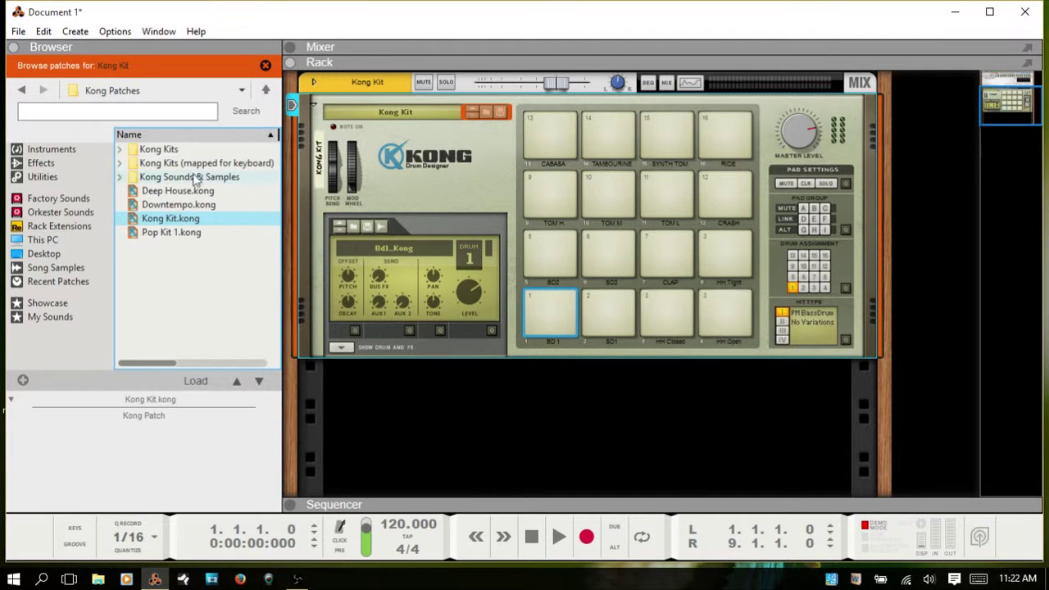
{"action": "left_click", "coordinate": [38, 150]}
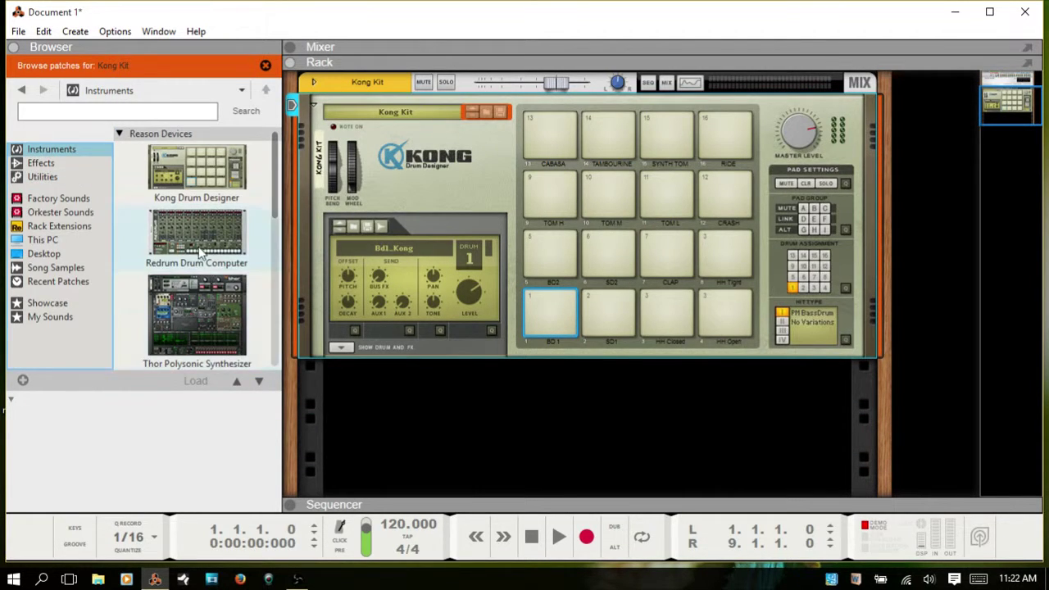
{"action": "mouse_move", "coordinate": [192, 225]}
{"action": "left_mouse_down"}
{"action": "mouse_move", "coordinate": [377, 415]}
{"action": "mouse_move", "coordinate": [540, 417]}
{"action": "left_mouse_up"}
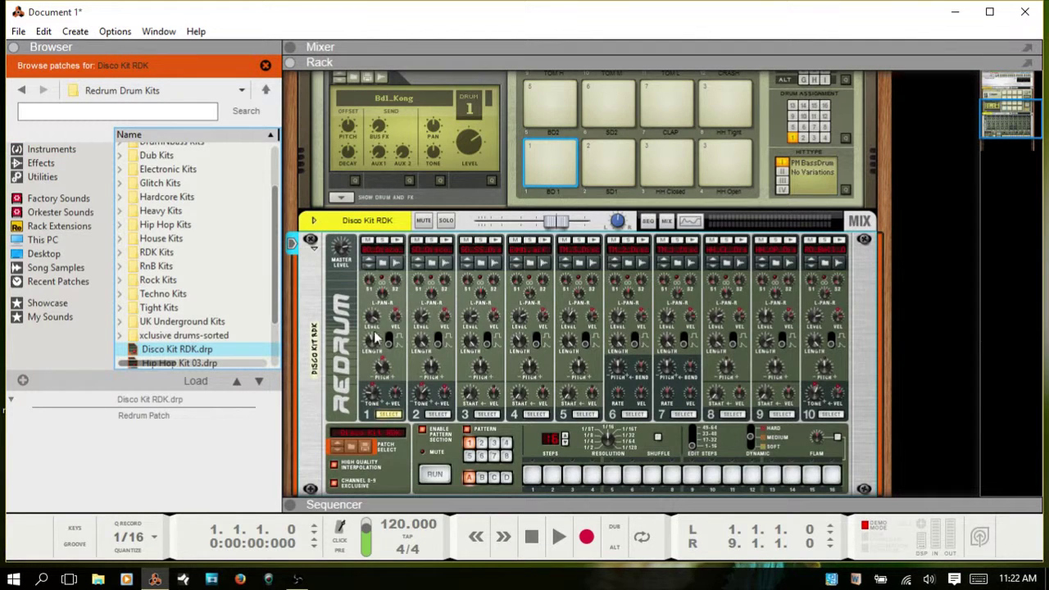
{"action": "scroll", "coordinate": [546, 260], "scroll_direction": "up", "scroll_amount": 3}
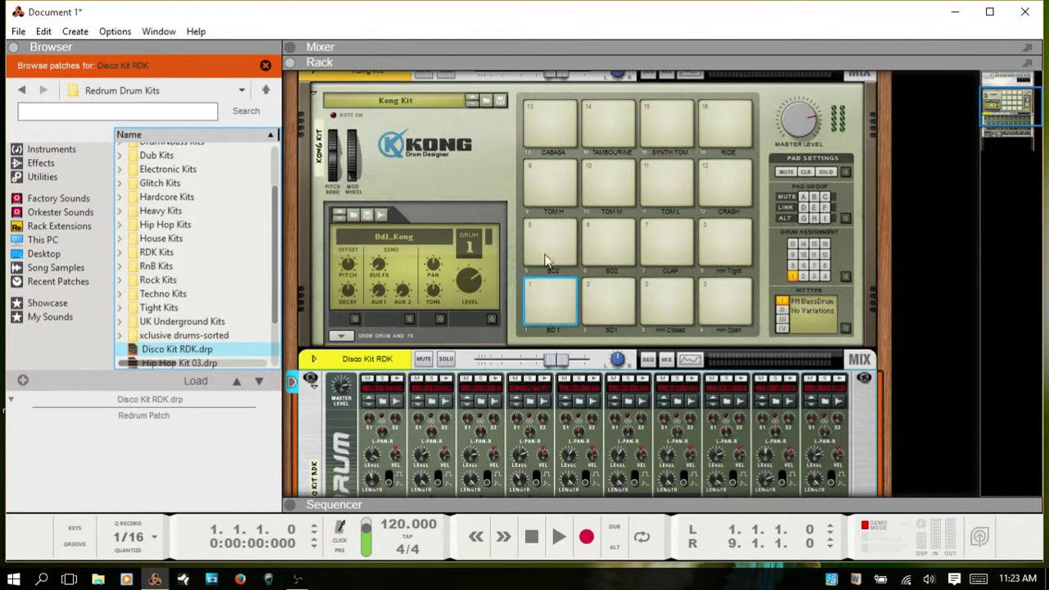
{"action": "left_click", "coordinate": [549, 175]}
{"action": "left_click", "coordinate": [608, 180]}
{"action": "left_click", "coordinate": [668, 182]}
{"action": "left_click", "coordinate": [712, 205]}
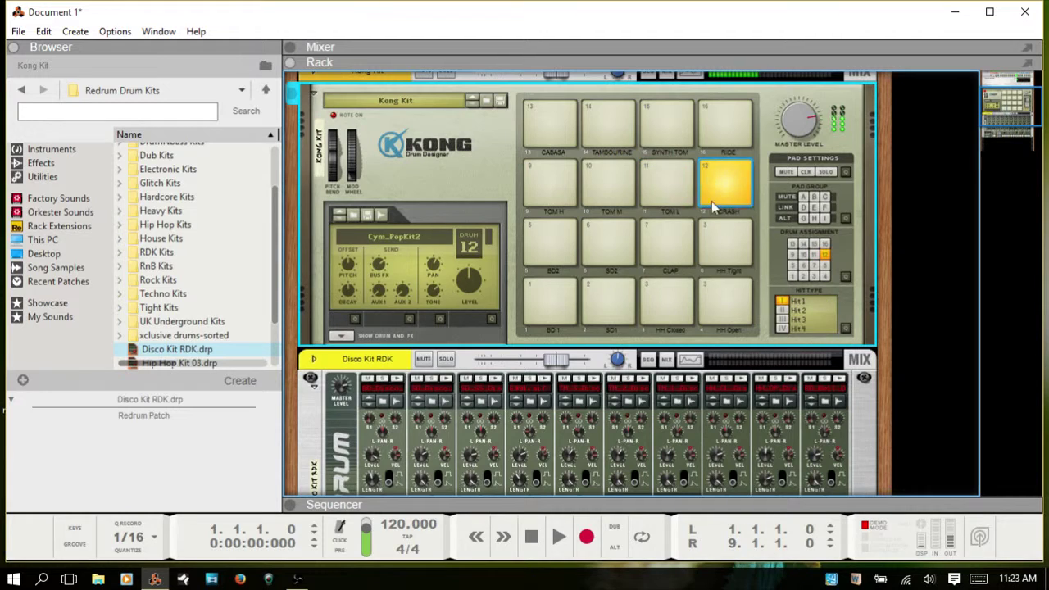
{"action": "left_click", "coordinate": [724, 242]}
{"action": "left_click", "coordinate": [665, 242]}
{"action": "left_click", "coordinate": [552, 300]}
{"action": "left_click", "coordinate": [587, 310]}
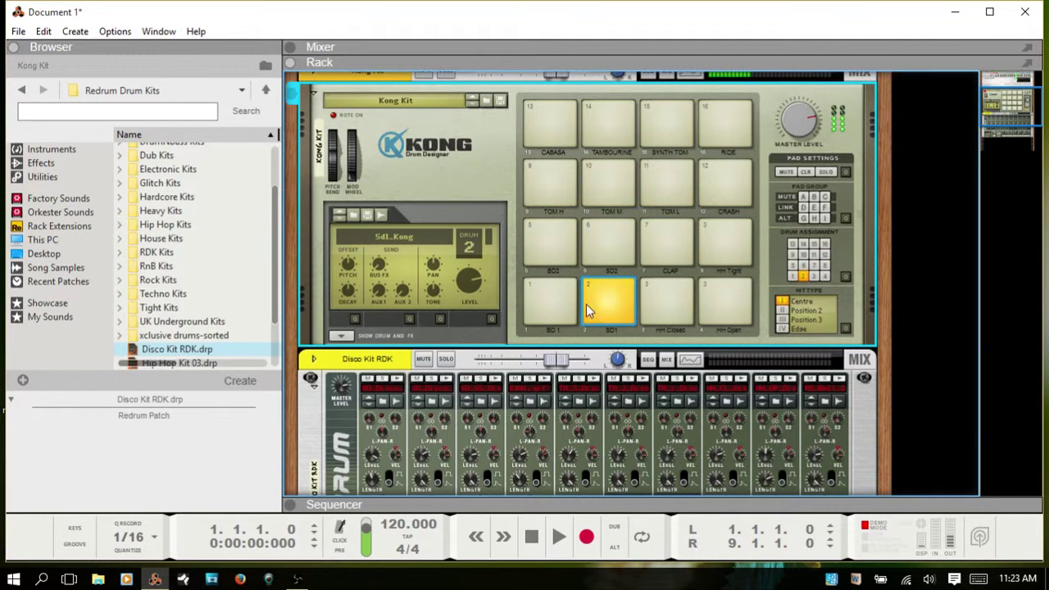
{"action": "left_click", "coordinate": [401, 385]}
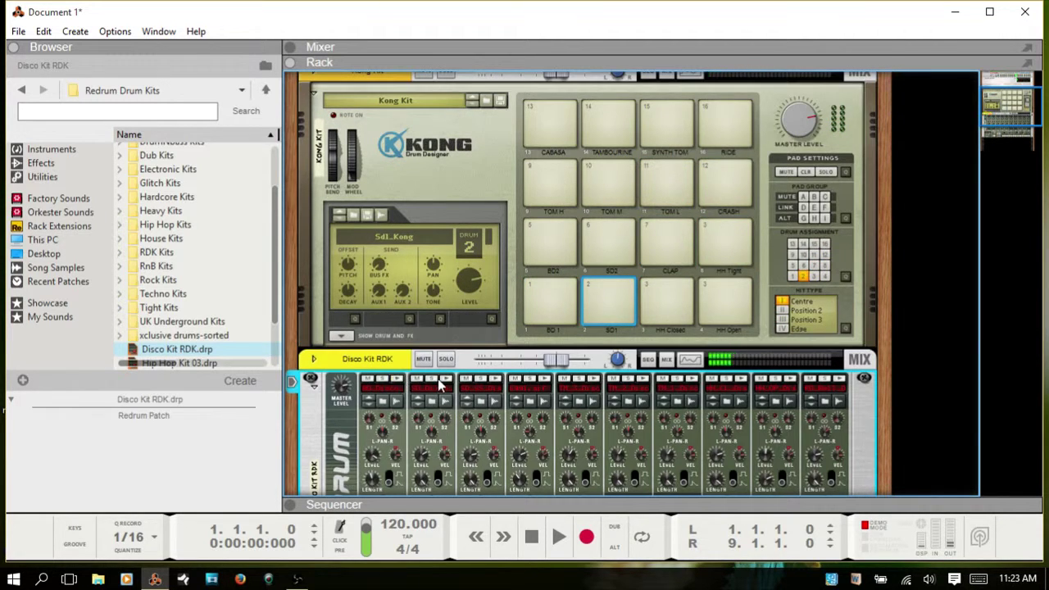
{"action": "left_click", "coordinate": [443, 381]}
{"action": "left_click", "coordinate": [495, 384]}
{"action": "left_click", "coordinate": [544, 382]}
{"action": "left_click", "coordinate": [548, 300]}
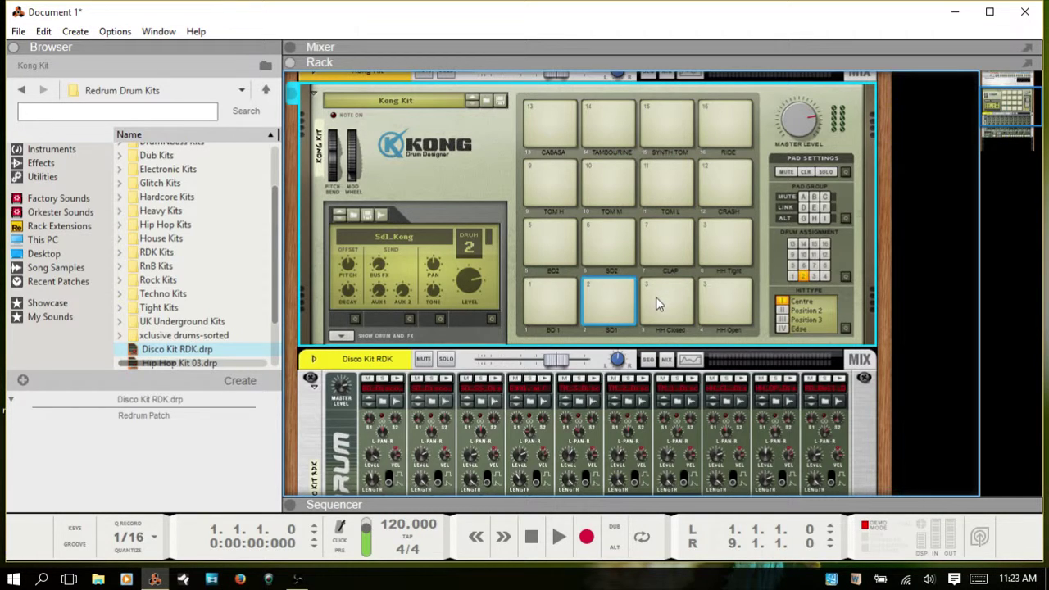
- Reset the Redrum to a blank, untitled 'Redrum 1' device
{"action": "scroll", "coordinate": [656, 299], "scroll_direction": "down", "scroll_amount": 3}
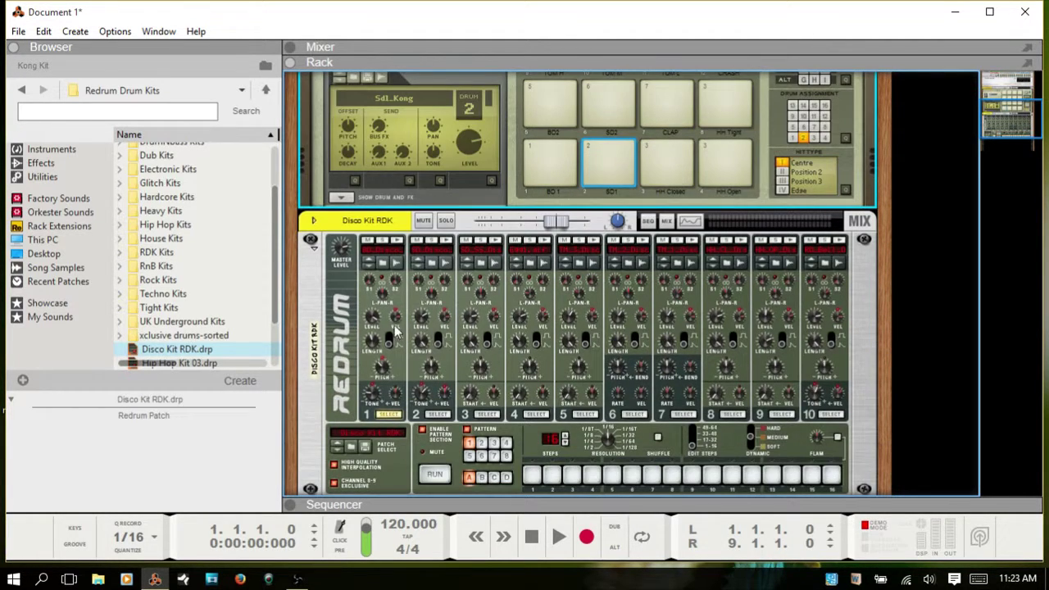
{"action": "right_click", "coordinate": [448, 358]}
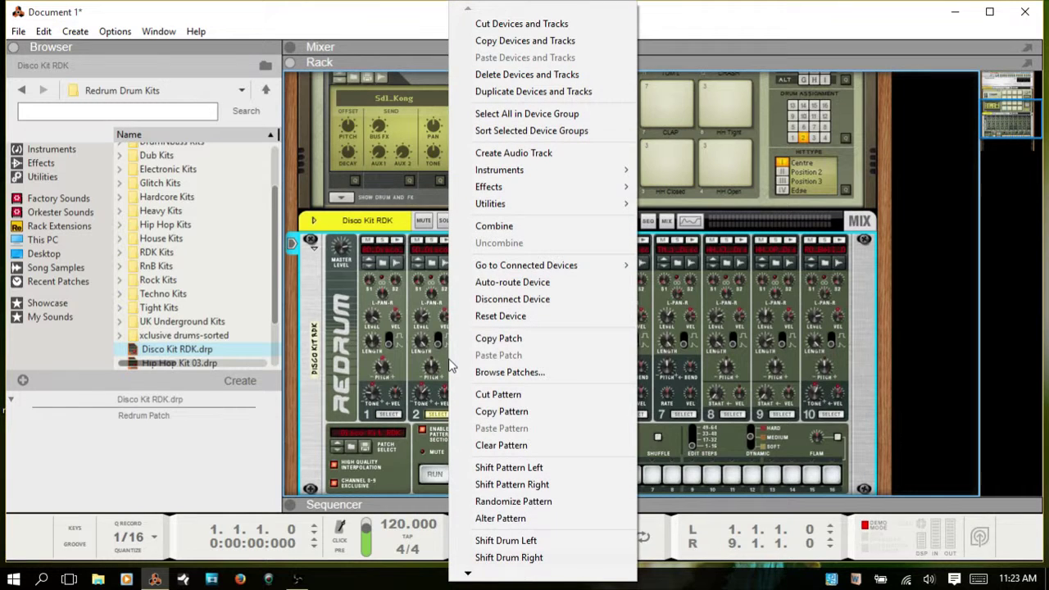
{"action": "left_click", "coordinate": [496, 315]}
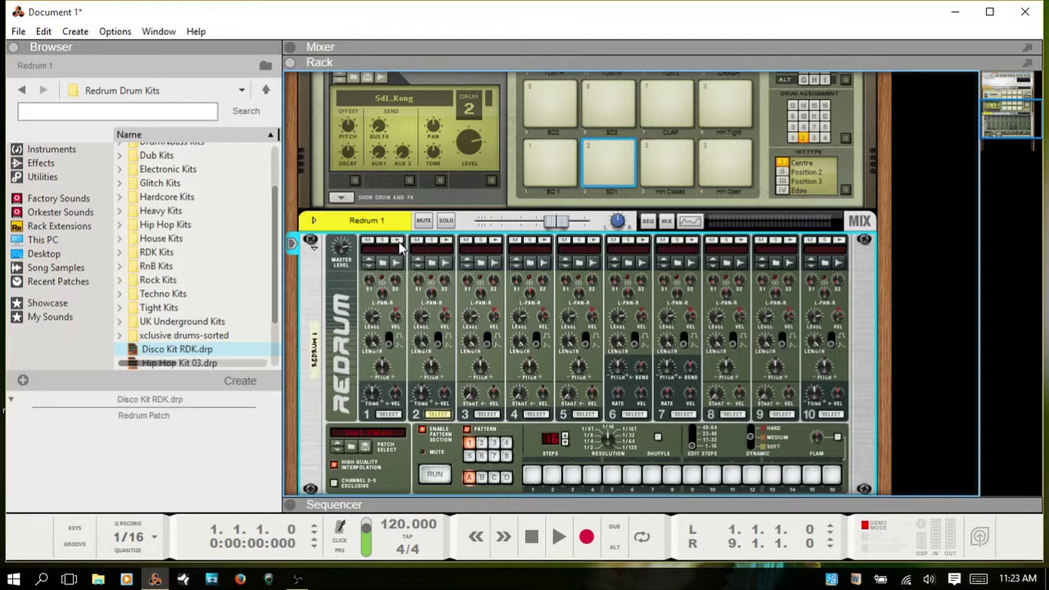
- Audition the Kong pads BD 1, SD1 and HH Open
{"action": "left_click", "coordinate": [547, 164]}
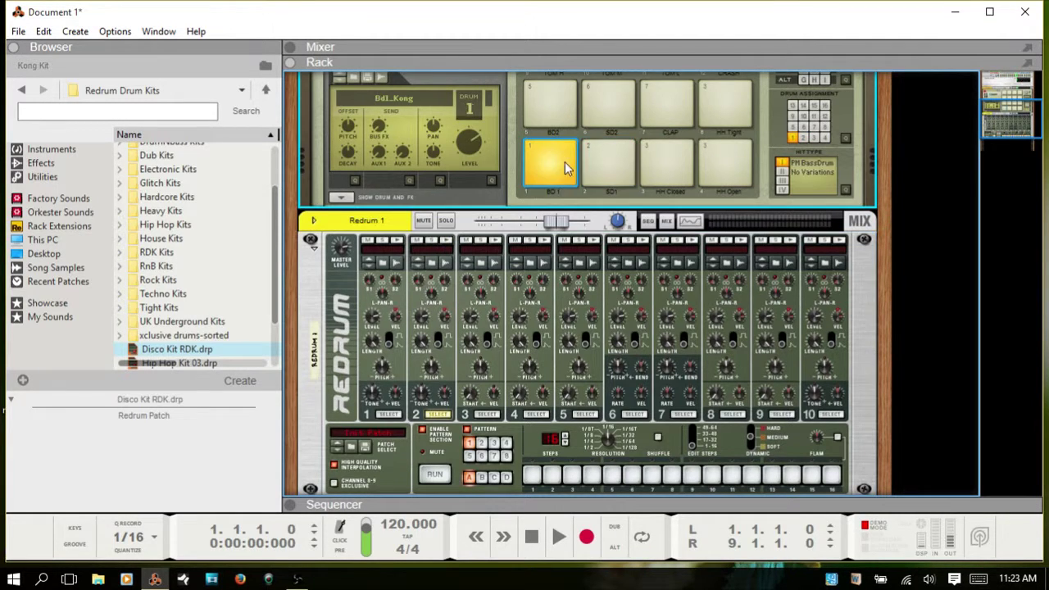
{"action": "left_click", "coordinate": [604, 163]}
{"action": "left_click", "coordinate": [725, 162]}
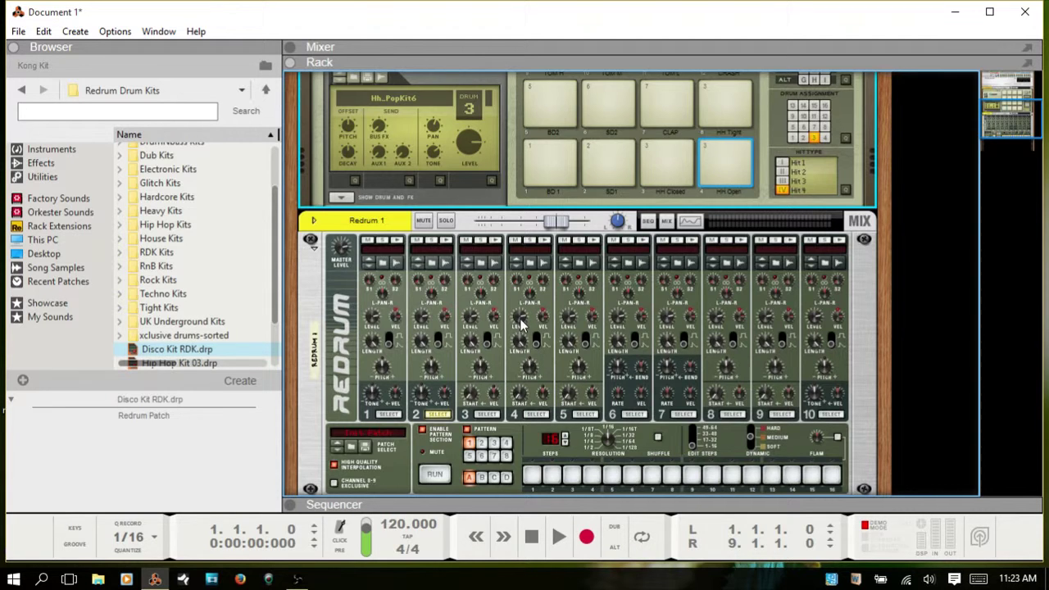
- Turn the rack to its rear, showing Redrum's gate outputs and Kong's pad gate inputs
{"action": "key", "text": "Tab"}
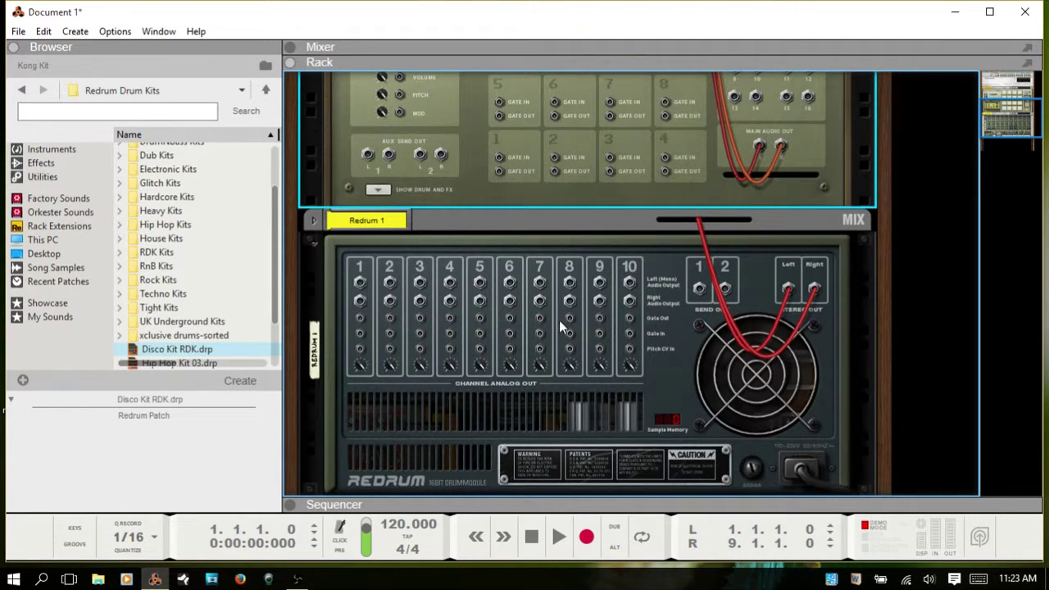
{"action": "scroll", "coordinate": [559, 326], "scroll_direction": "up", "scroll_amount": 2}
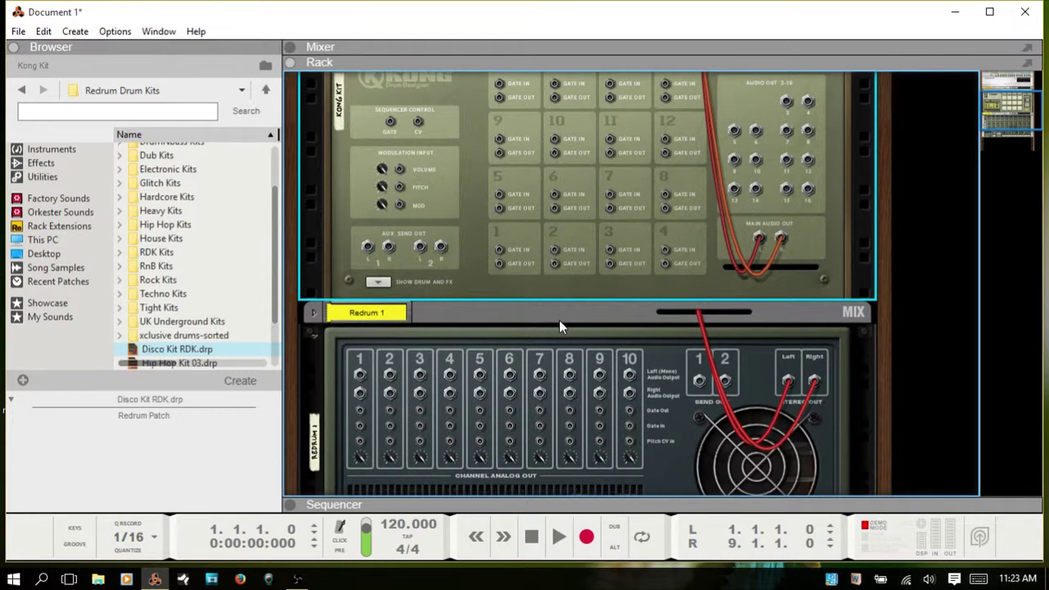
{"action": "scroll", "coordinate": [460, 407], "scroll_direction": "down", "scroll_amount": 3}
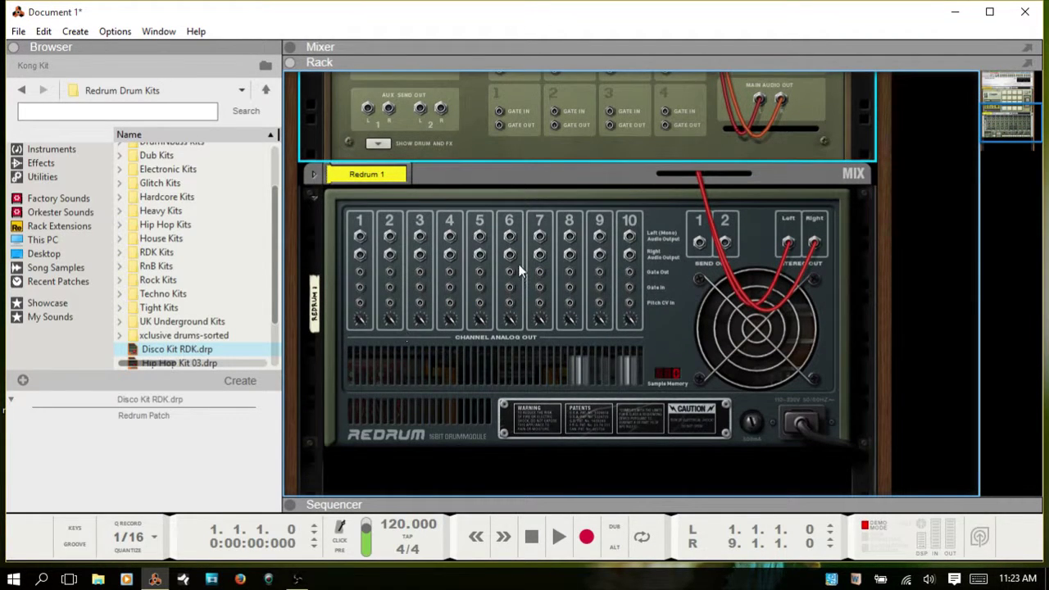
{"action": "key", "text": "Tab"}
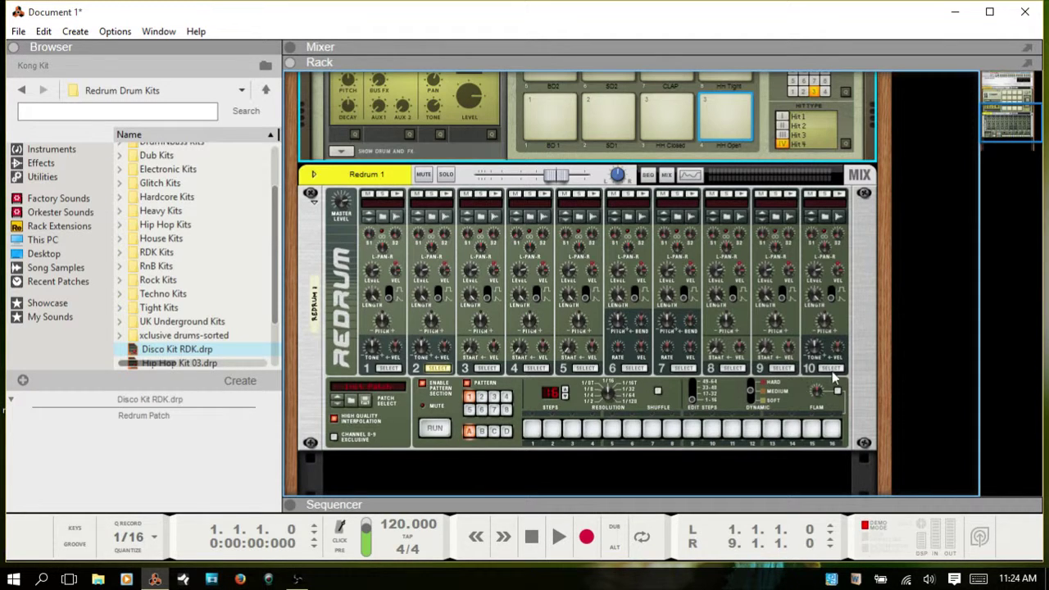
{"action": "key", "text": "Tab"}
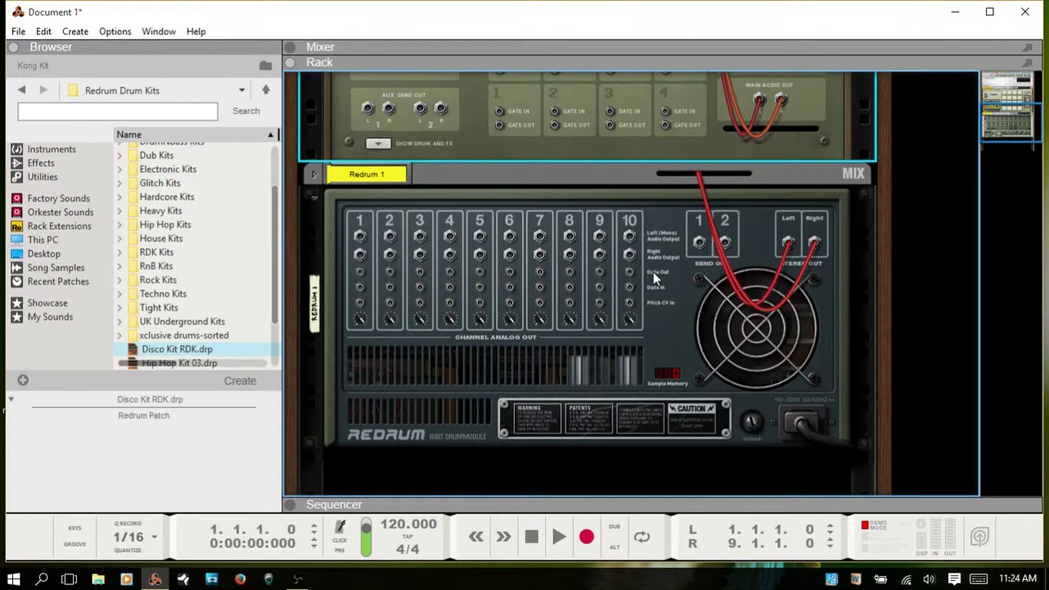
{"action": "scroll", "coordinate": [599, 270], "scroll_direction": "up", "scroll_amount": 4}
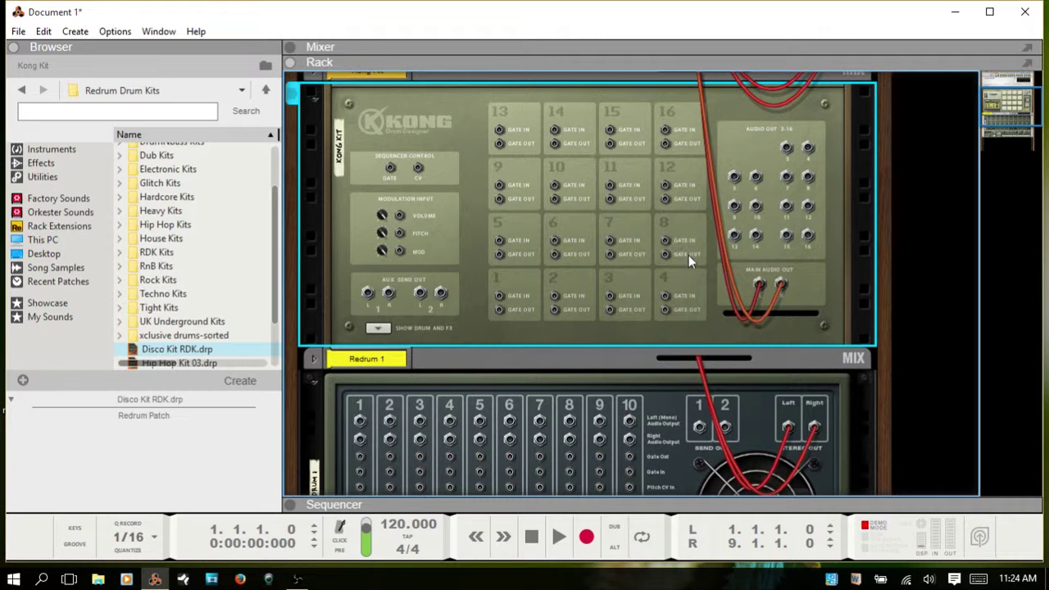
{"action": "scroll", "coordinate": [619, 317], "scroll_direction": "down", "scroll_amount": 1}
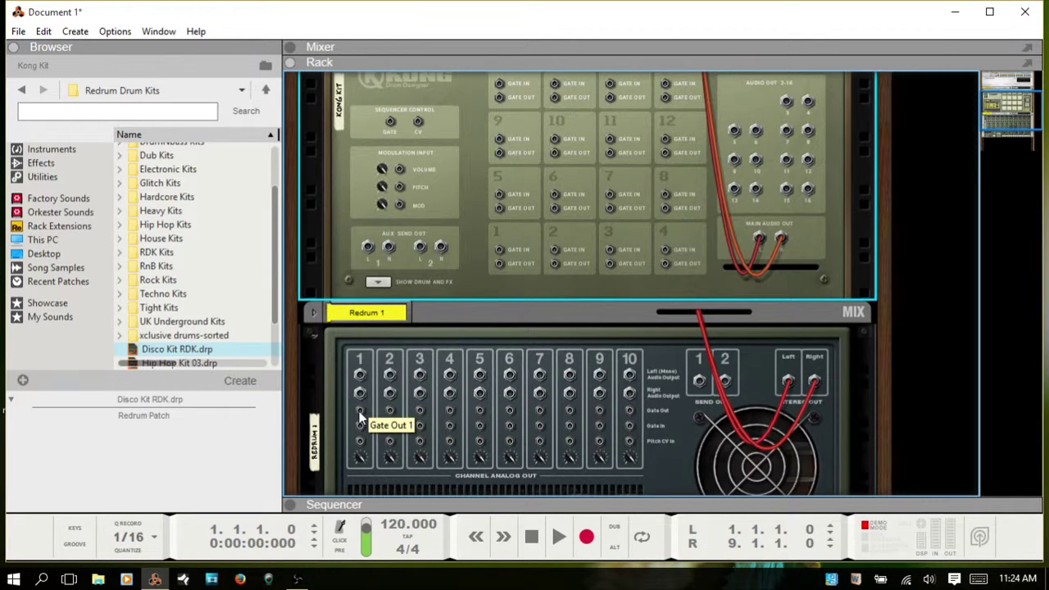
- Cable Redrum channel Gate Outs 1, 2 and 3 to the Gate Ins of Kong pads 1–3
{"action": "left_click_drag", "start_coordinate": [359, 416], "coordinate": [499, 256]}
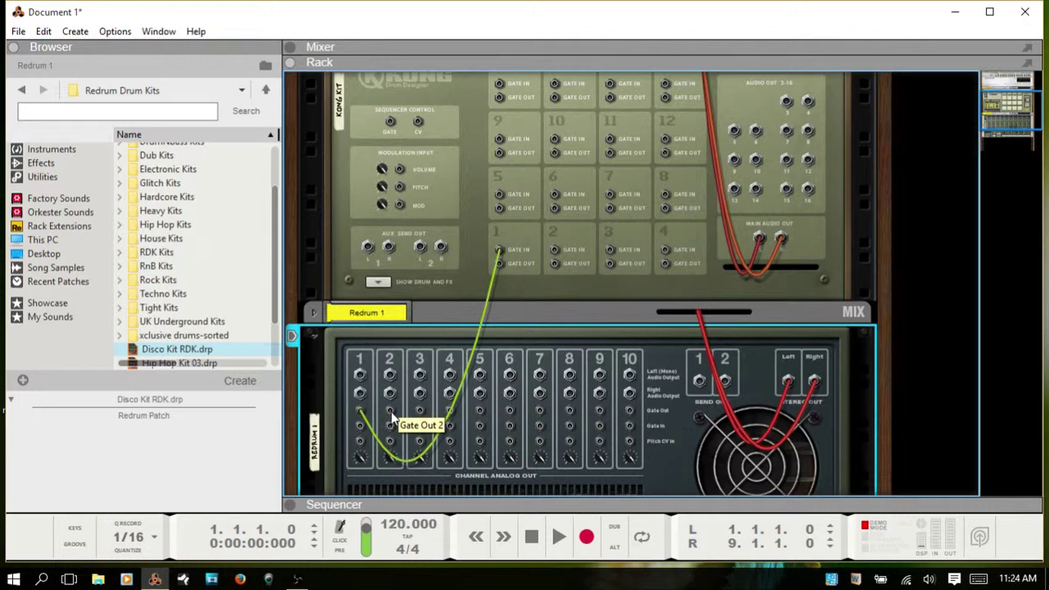
{"action": "left_click_drag", "start_coordinate": [389, 410], "coordinate": [557, 251]}
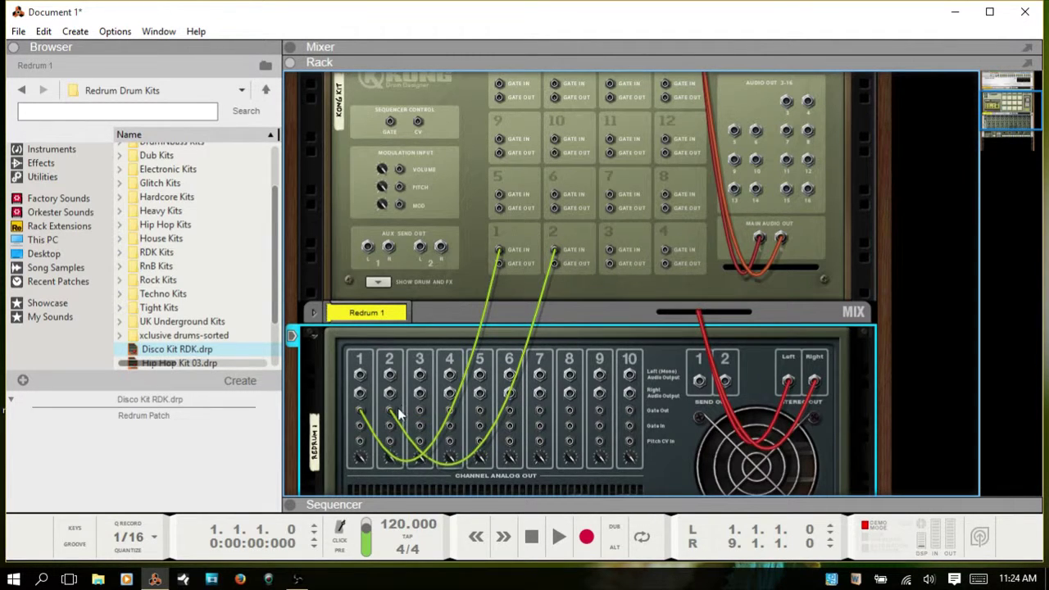
{"action": "left_click_drag", "start_coordinate": [419, 412], "coordinate": [610, 250]}
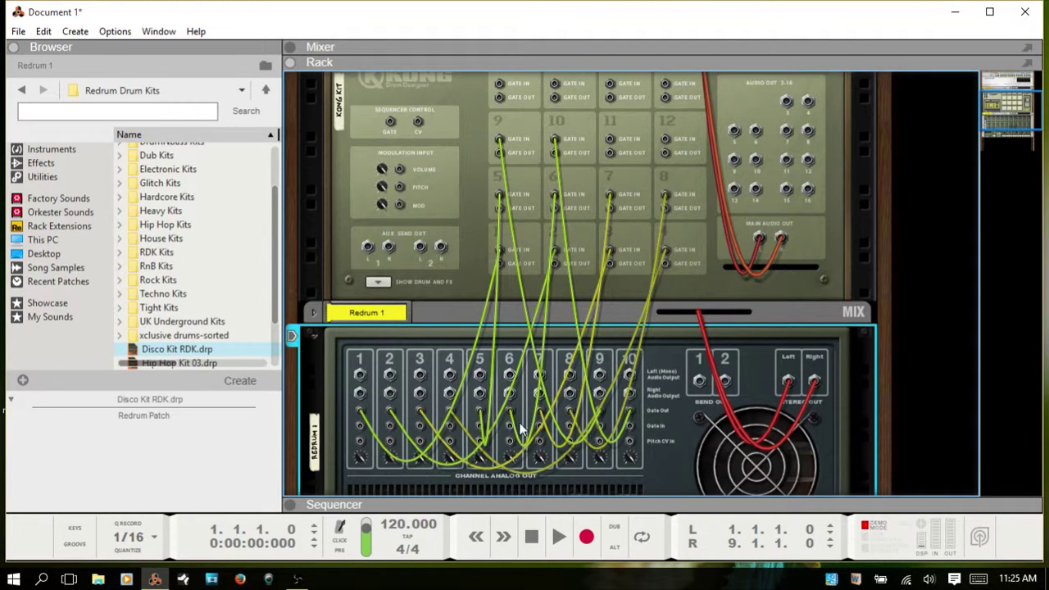
{"action": "scroll", "coordinate": [607, 218], "scroll_direction": "up", "scroll_amount": 4}
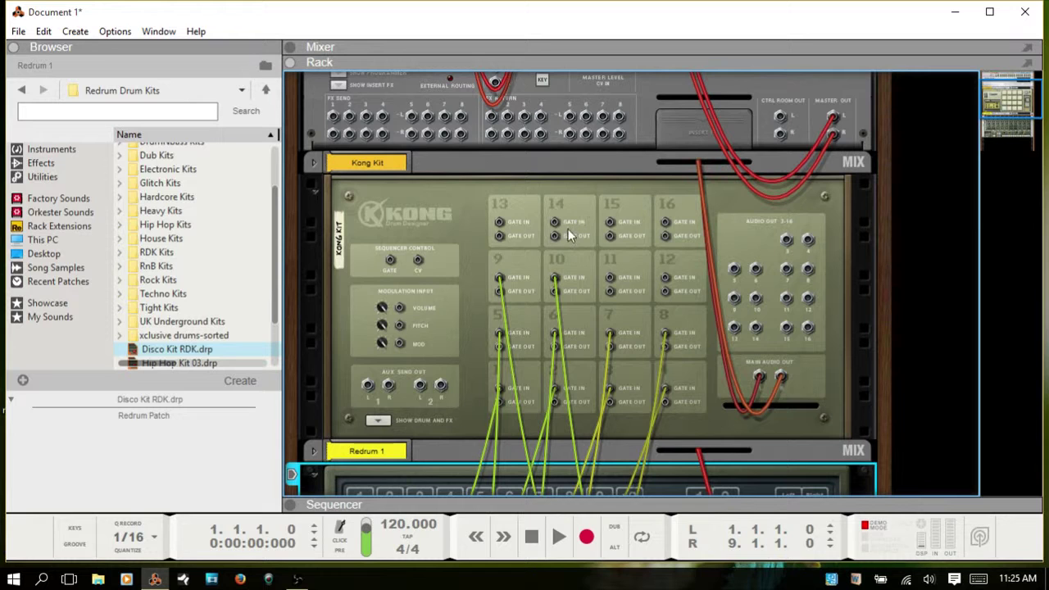
{"action": "scroll", "coordinate": [667, 233], "scroll_direction": "down", "scroll_amount": 3}
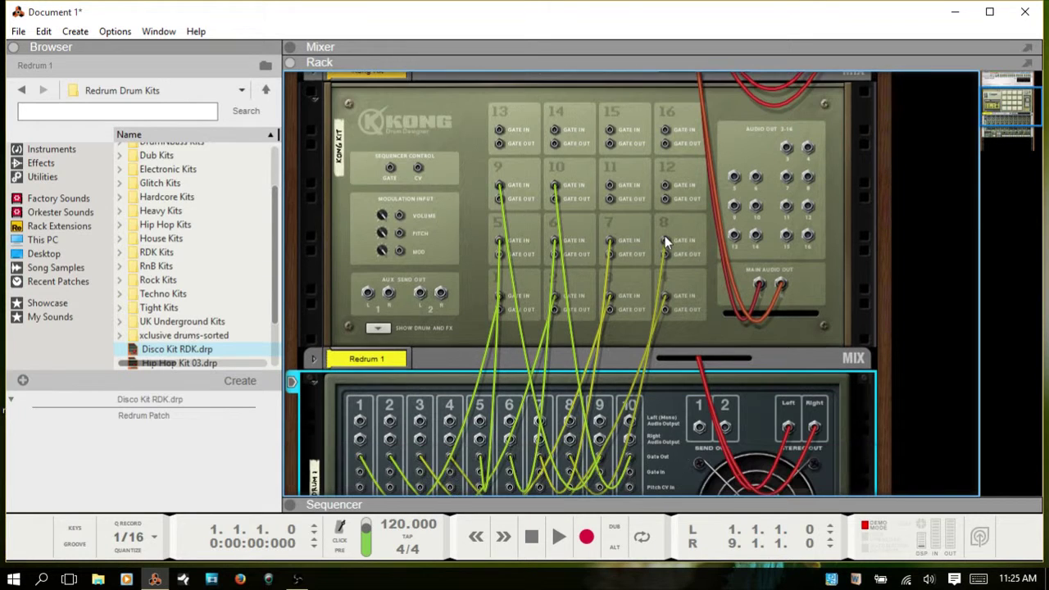
{"action": "mouse_move", "coordinate": [665, 242]}
{"action": "scroll", "coordinate": [758, 413], "scroll_direction": "down", "scroll_amount": 3}
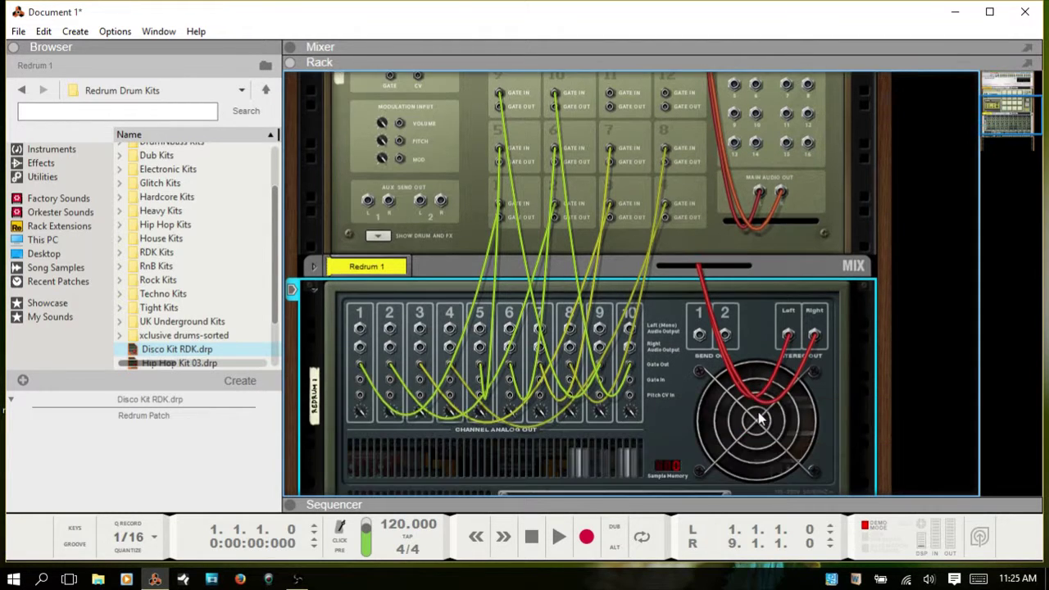
{"action": "scroll", "coordinate": [758, 420], "scroll_direction": "down", "scroll_amount": 2}
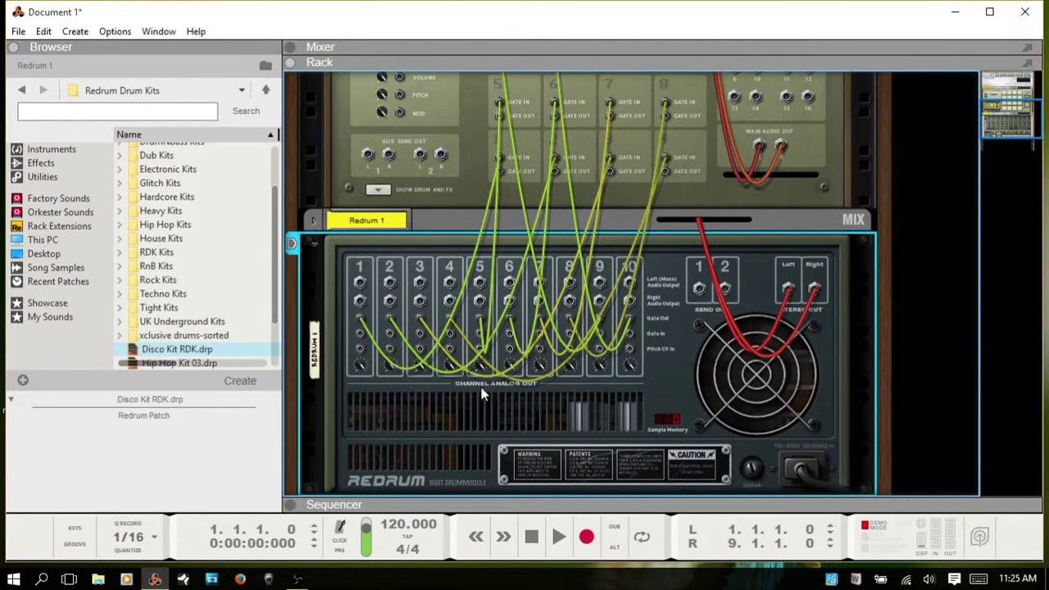
{"action": "scroll", "coordinate": [676, 425], "scroll_direction": "up", "scroll_amount": 5}
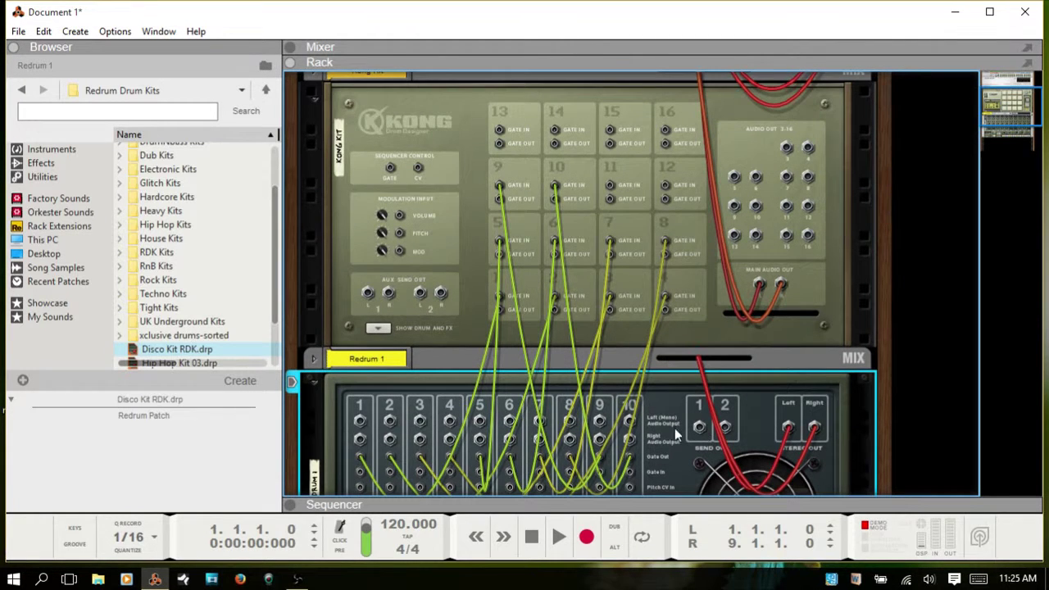
{"action": "scroll", "coordinate": [498, 434], "scroll_direction": "down", "scroll_amount": 2}
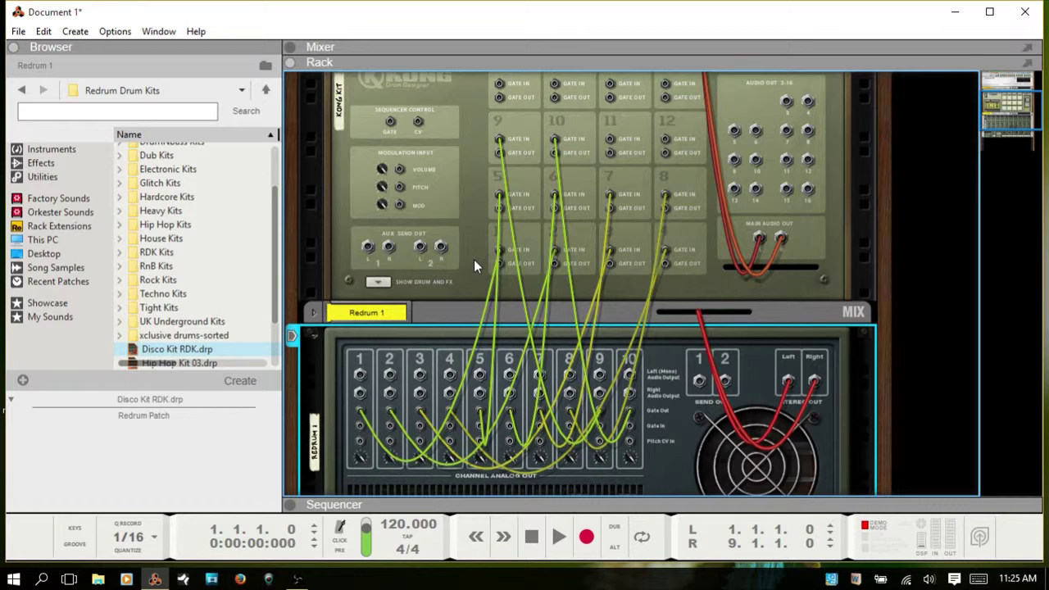
{"action": "key", "text": "Tab"}
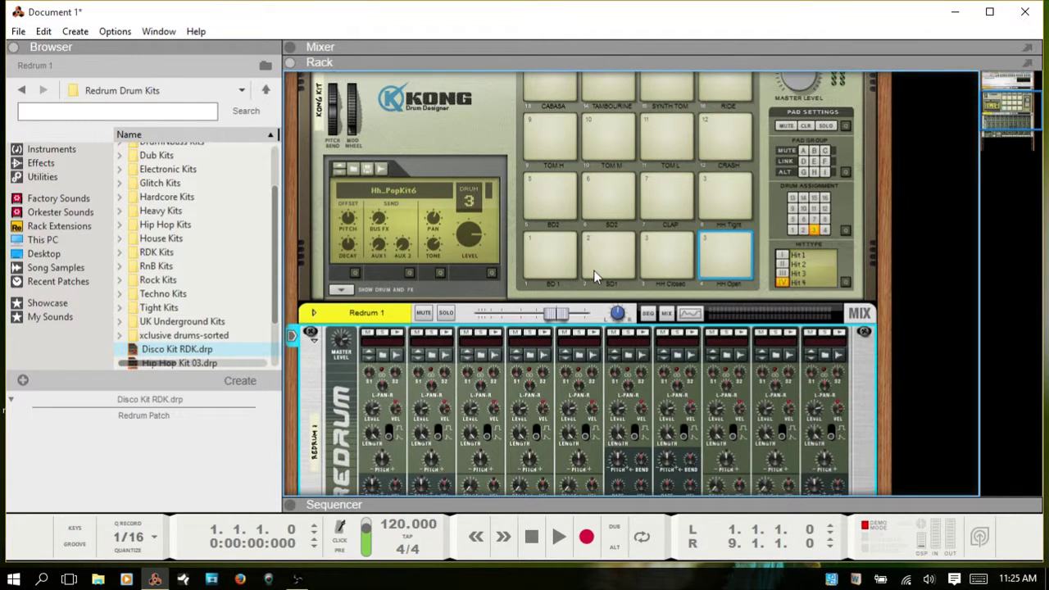
{"action": "scroll", "coordinate": [595, 276], "scroll_direction": "down", "scroll_amount": 2}
{"action": "scroll", "coordinate": [596, 277], "scroll_direction": "down", "scroll_amount": 1}
{"action": "scroll", "coordinate": [596, 277], "scroll_direction": "up", "scroll_amount": 3}
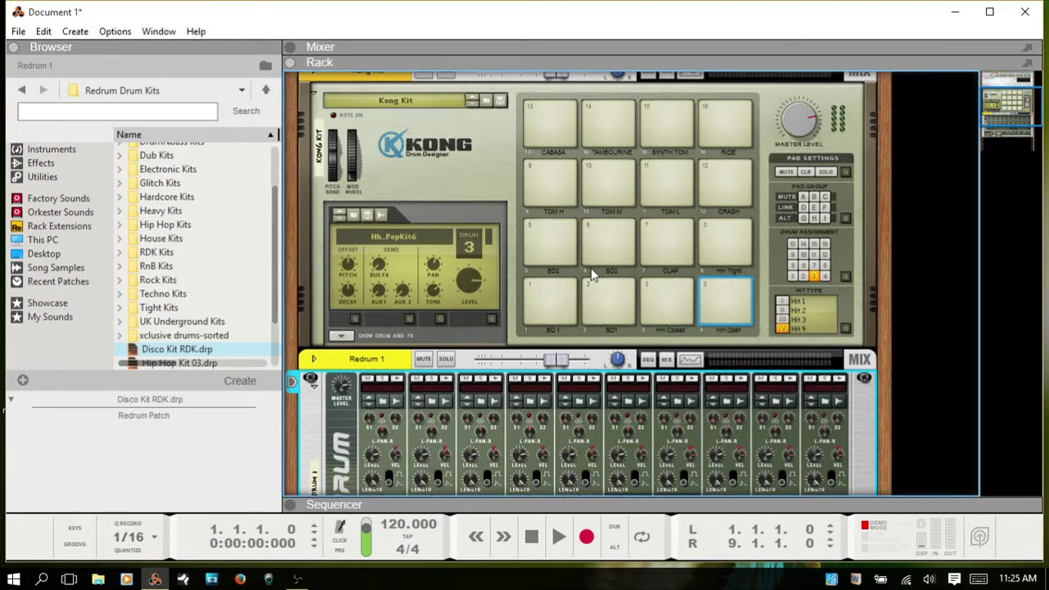
{"action": "scroll", "coordinate": [593, 276], "scroll_direction": "down", "scroll_amount": 2}
{"action": "scroll", "coordinate": [550, 276], "scroll_direction": "up", "scroll_amount": 3}
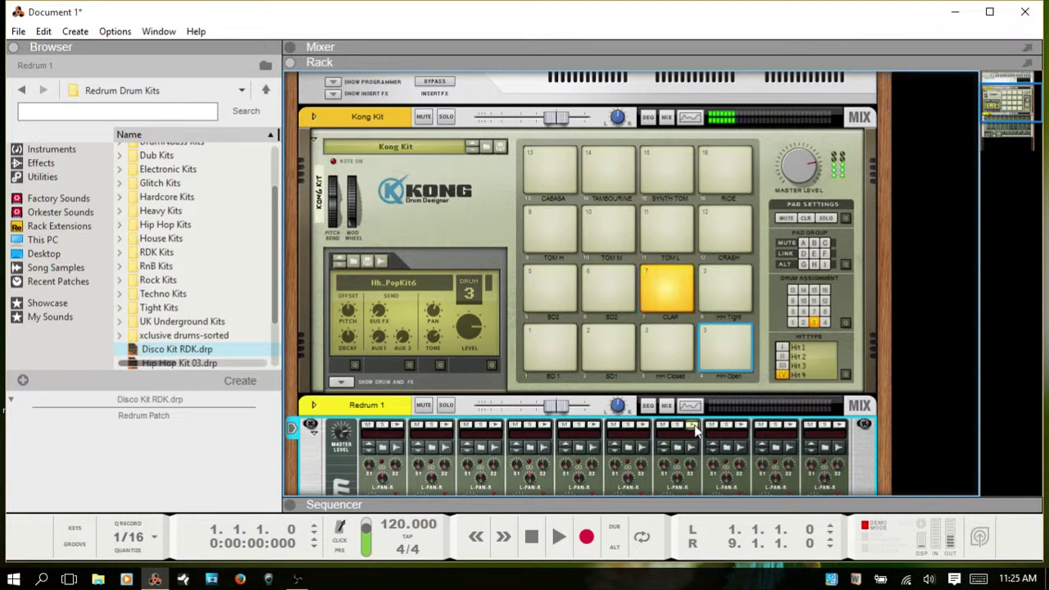
- Flip the rack to its rear and review the gate cables from Redrum channels into Kong pads
{"action": "key", "text": "Tab"}
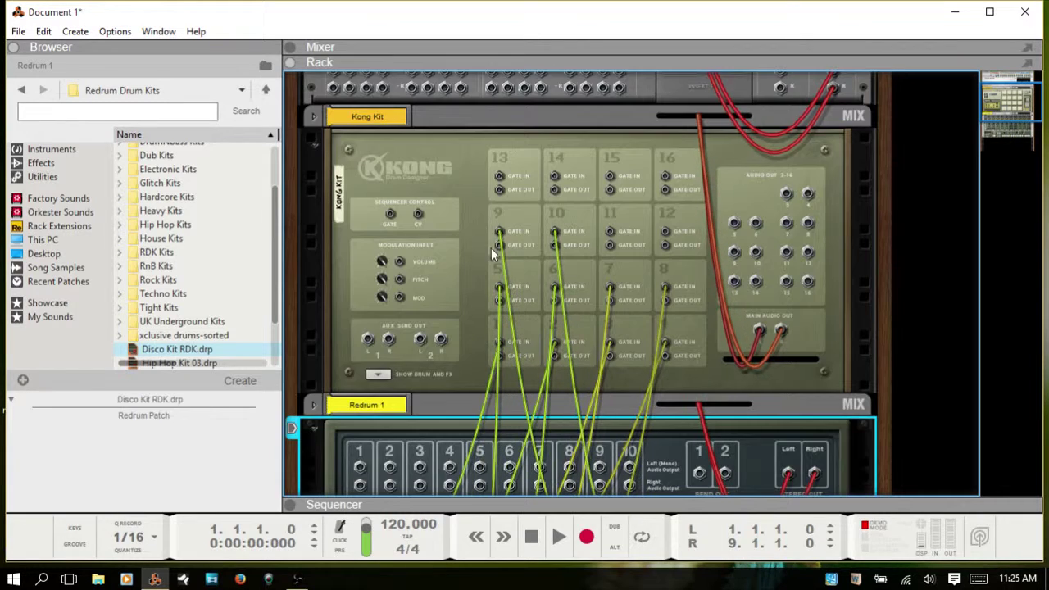
{"action": "scroll", "coordinate": [483, 413], "scroll_direction": "down", "scroll_amount": 2}
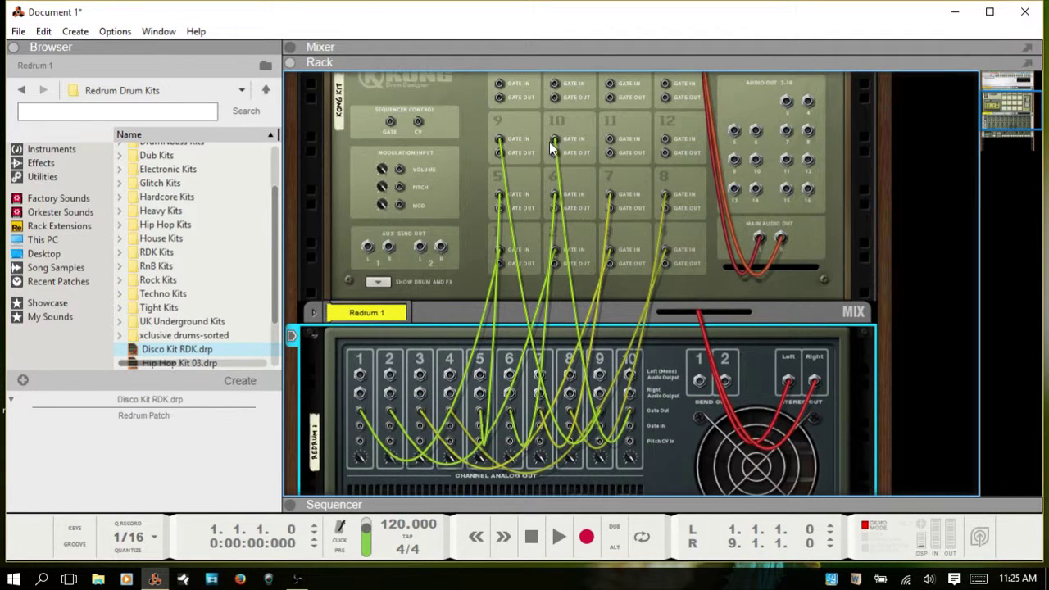
{"action": "scroll", "coordinate": [626, 149], "scroll_direction": "up", "scroll_amount": 2}
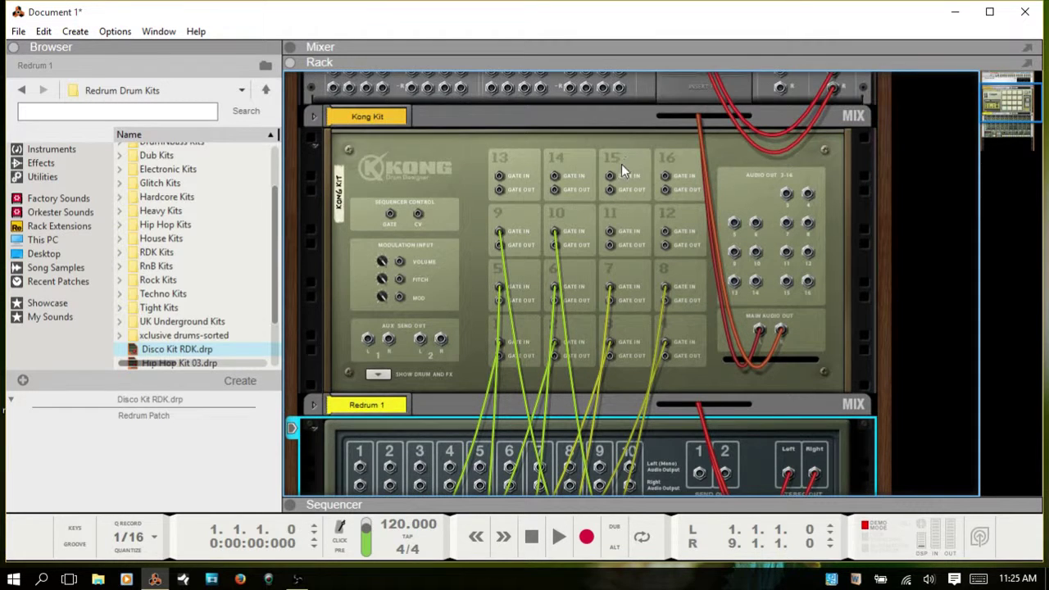
{"action": "scroll", "coordinate": [620, 174], "scroll_direction": "down", "scroll_amount": 3}
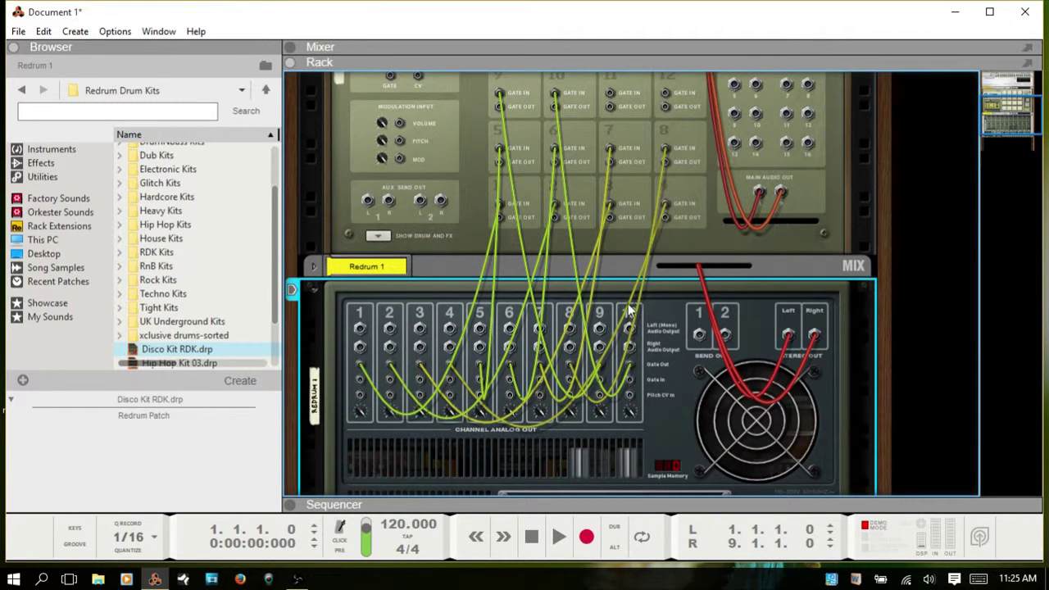
{"action": "scroll", "coordinate": [692, 348], "scroll_direction": "down", "scroll_amount": 3}
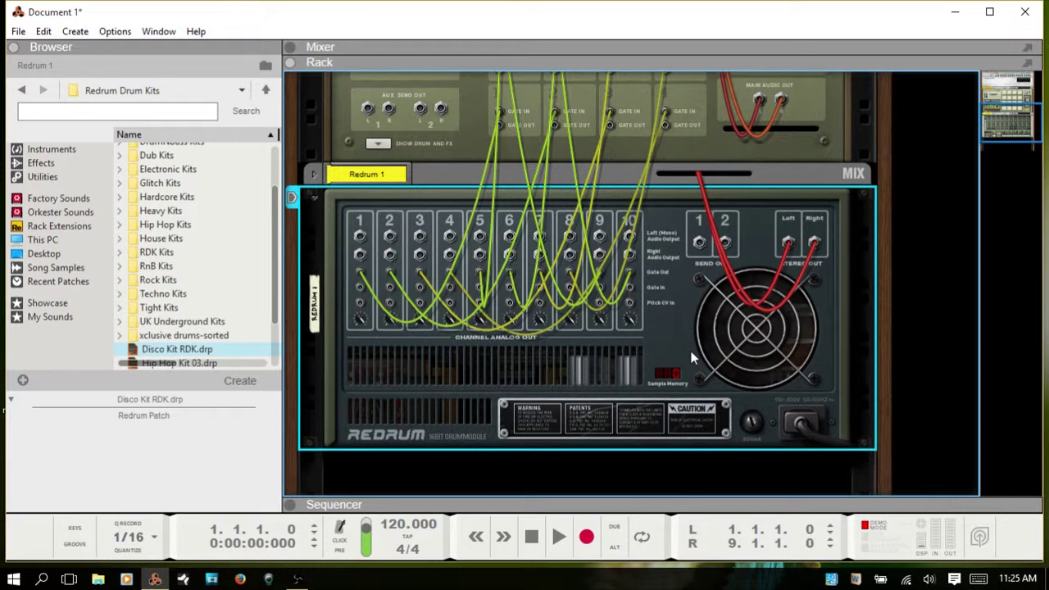
{"action": "scroll", "coordinate": [622, 210], "scroll_direction": "up", "scroll_amount": 6}
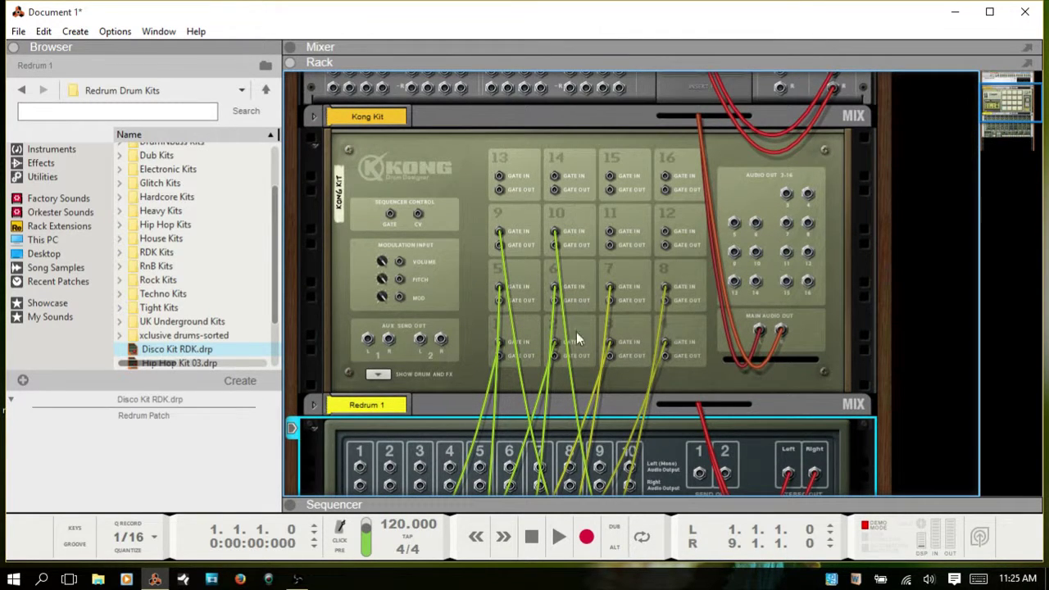
{"action": "scroll", "coordinate": [501, 281], "scroll_direction": "down", "scroll_amount": 1}
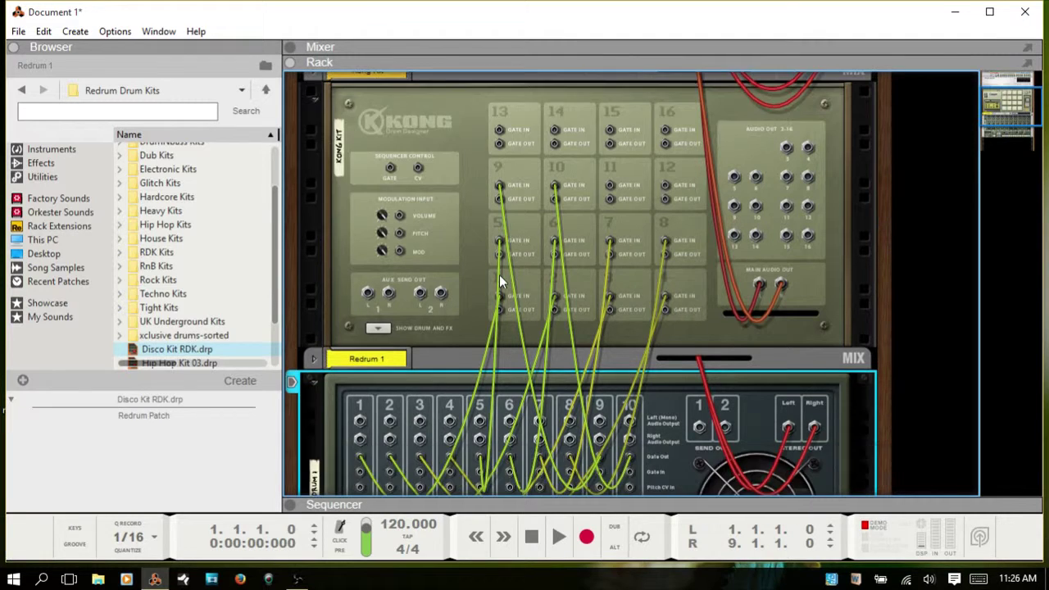
{"action": "scroll", "coordinate": [499, 274], "scroll_direction": "up", "scroll_amount": 2}
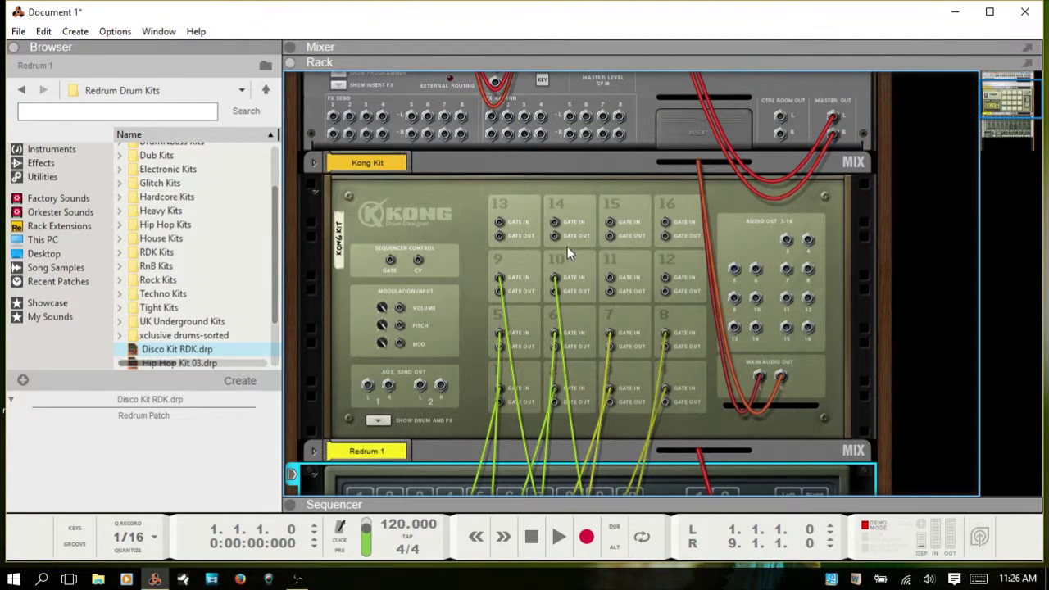
{"action": "key", "text": "Tab"}
{"action": "scroll", "coordinate": [566, 246], "scroll_direction": "down", "scroll_amount": 4}
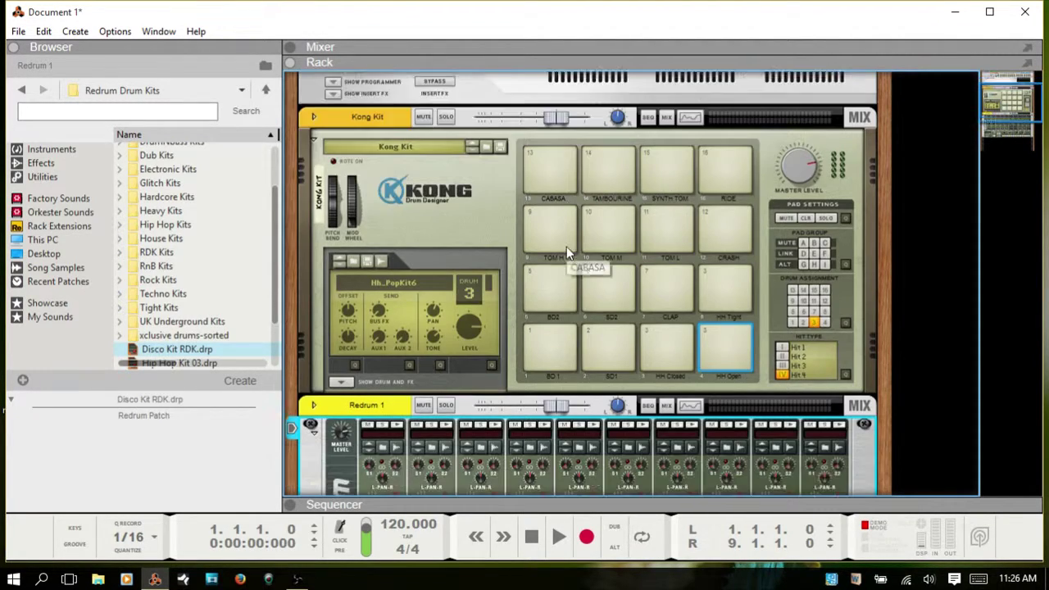
{"action": "scroll", "coordinate": [566, 254], "scroll_direction": "down", "scroll_amount": 3}
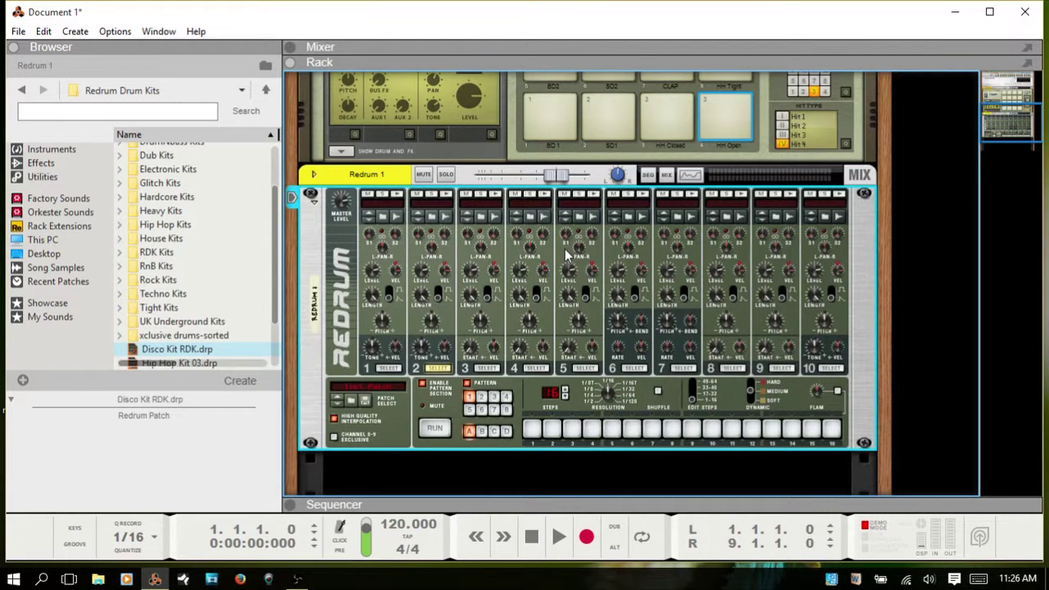